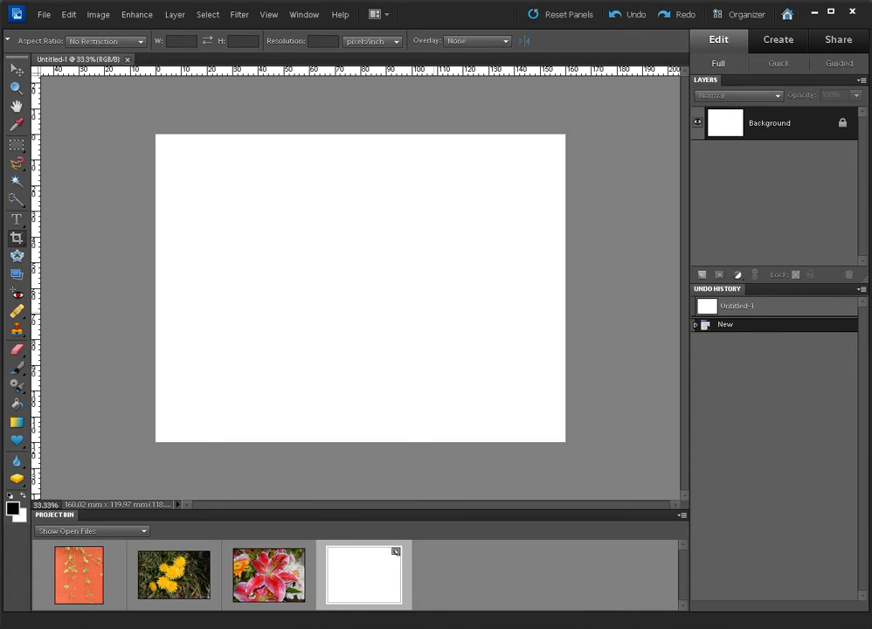
Select the entire canvas and deselect it, repeating the pair once more.
{"action": "key", "text": "ctrl+a"}
{"action": "key", "text": "ctrl+d"}
{"action": "key", "text": "ctrl+a"}
{"action": "key", "text": "ctrl+d"}
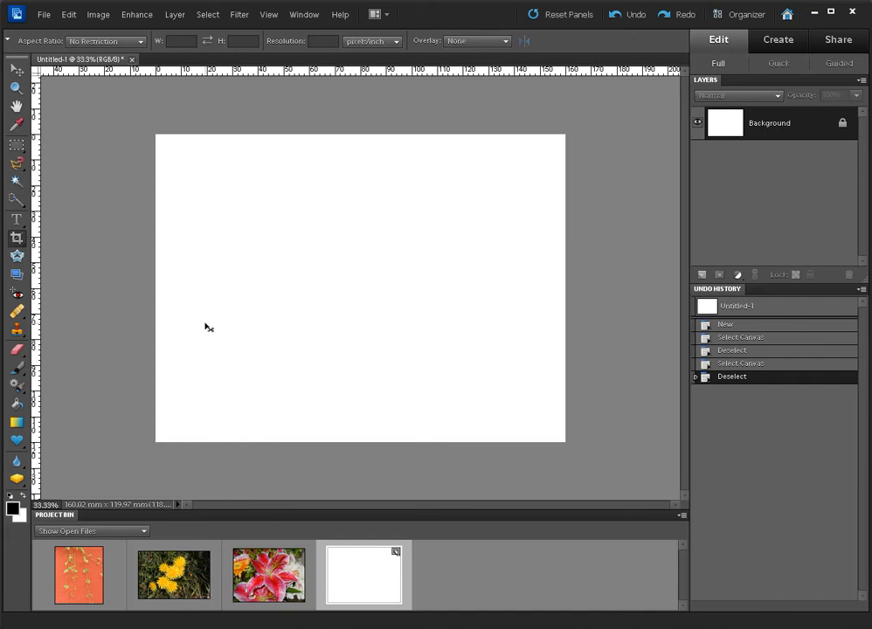
Select the entire canvas, fill it with the black foreground color and undo the fill.
{"action": "key", "text": "ctrl+a"}
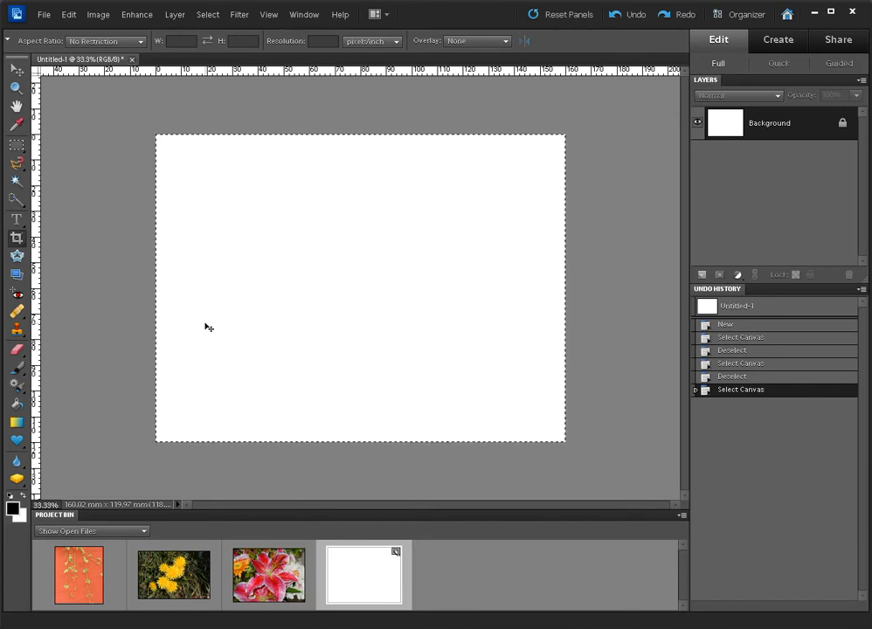
{"action": "key", "text": "alt+BackSpace"}
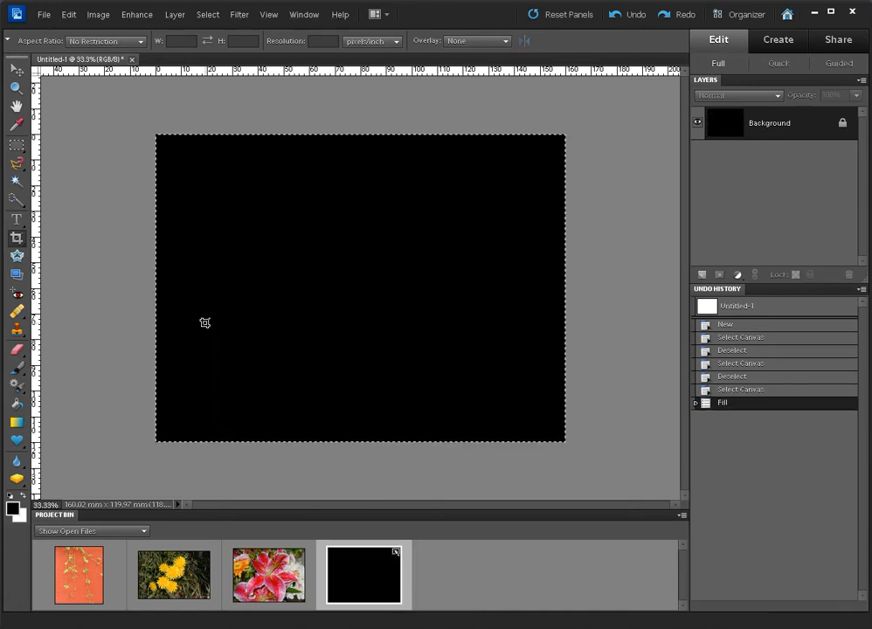
{"action": "key", "text": "ctrl+z"}
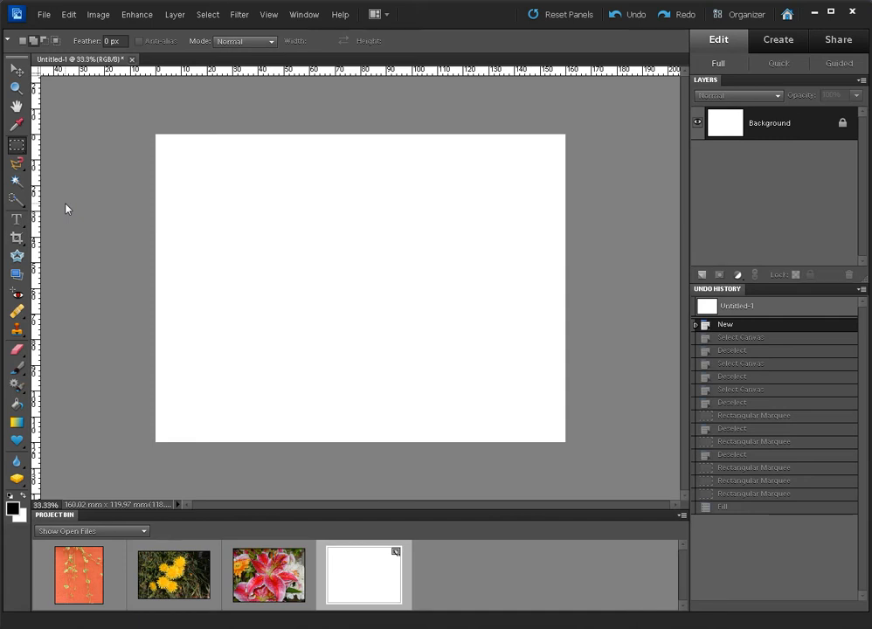
Draw a rectangular marquee selection in the upper-left part of the white canvas.
{"action": "left_click", "coordinate": [17, 147]}
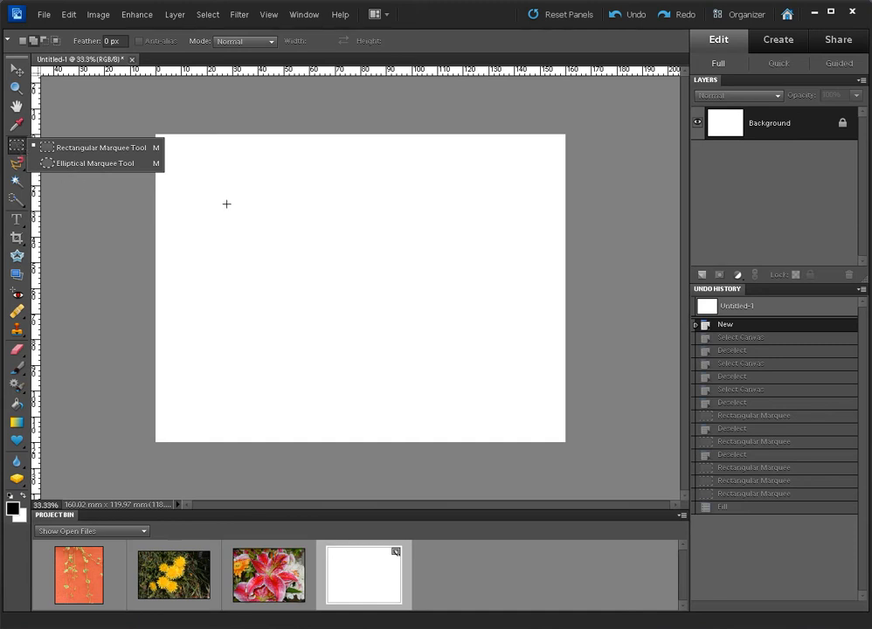
{"action": "left_click", "coordinate": [189, 177]}
{"action": "left_click_drag", "start_coordinate": [187, 175], "coordinate": [356, 288]}
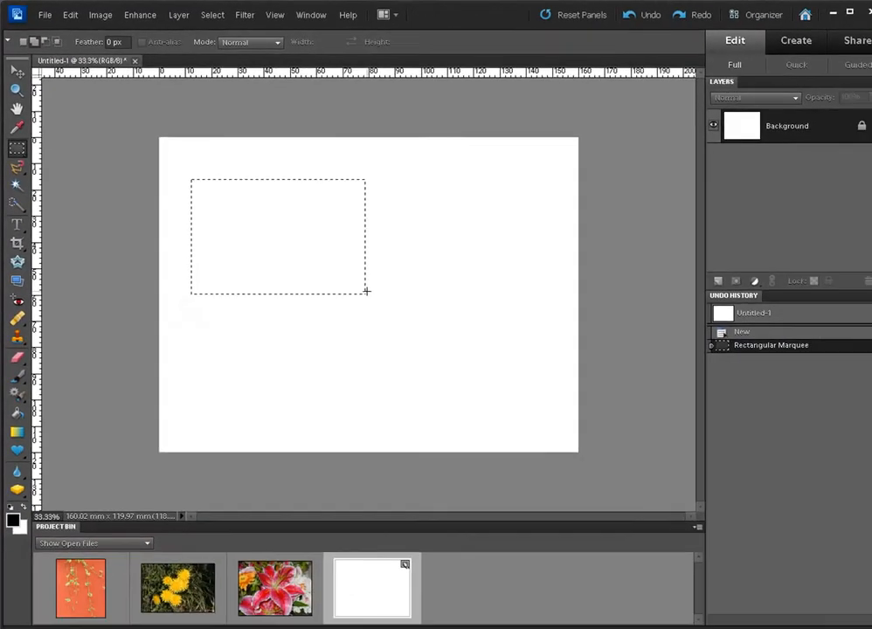
Add a separate rectangle on the right and an overlapping one to the selection, and test it with a black fill that is undone.
{"action": "left_click", "coordinate": [34, 43]}
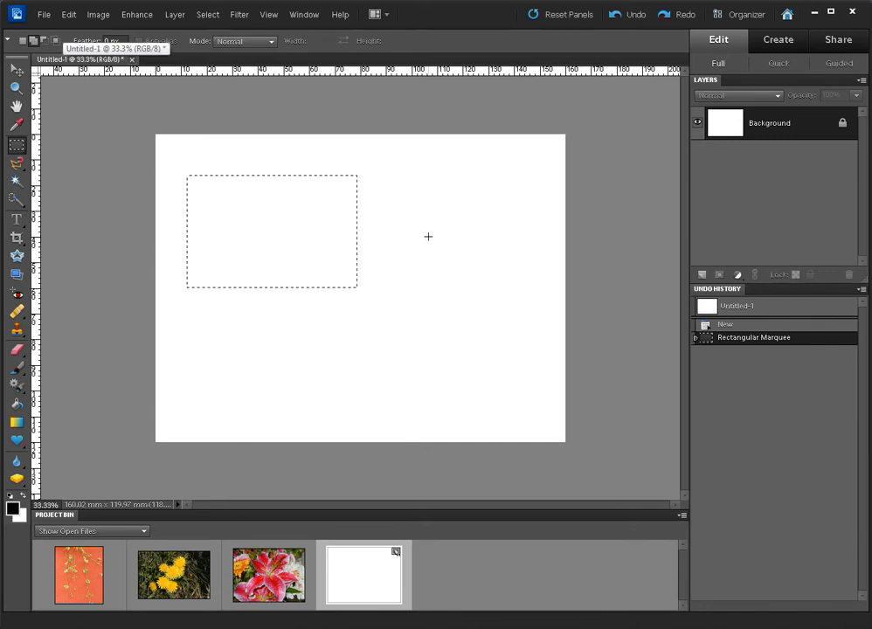
{"action": "left_click_drag", "start_coordinate": [427, 236], "coordinate": [539, 352]}
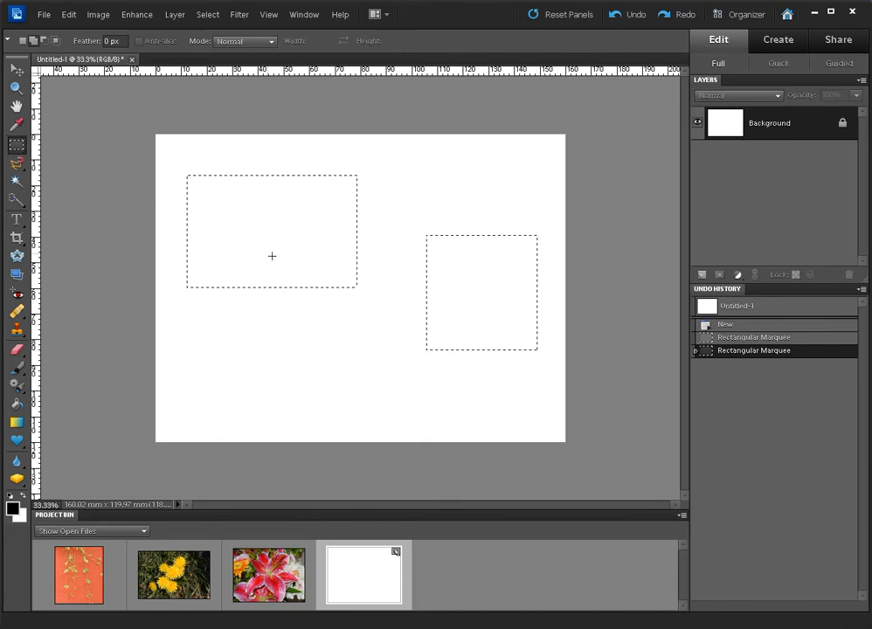
{"action": "left_click_drag", "start_coordinate": [251, 245], "coordinate": [389, 344]}
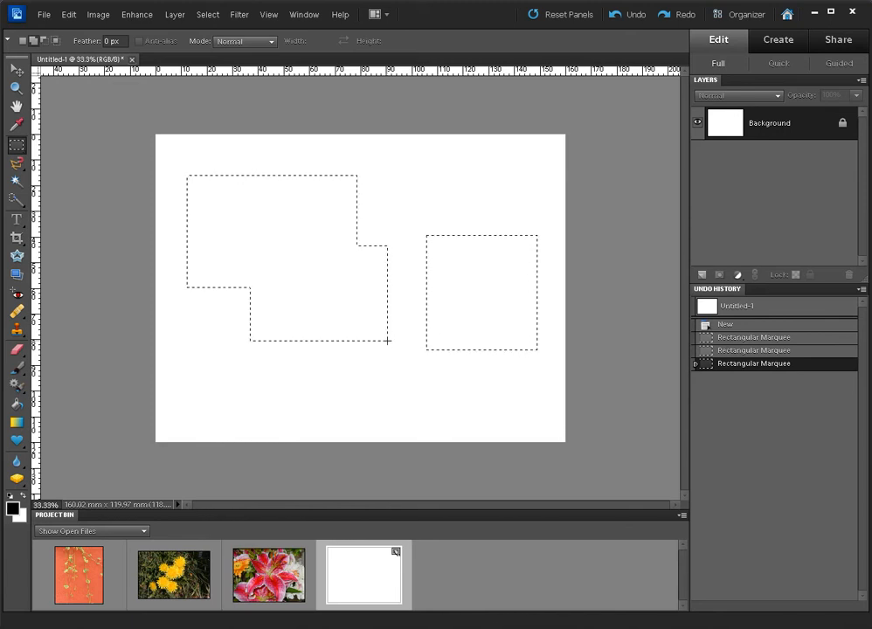
{"action": "key", "text": "alt+BackSpace"}
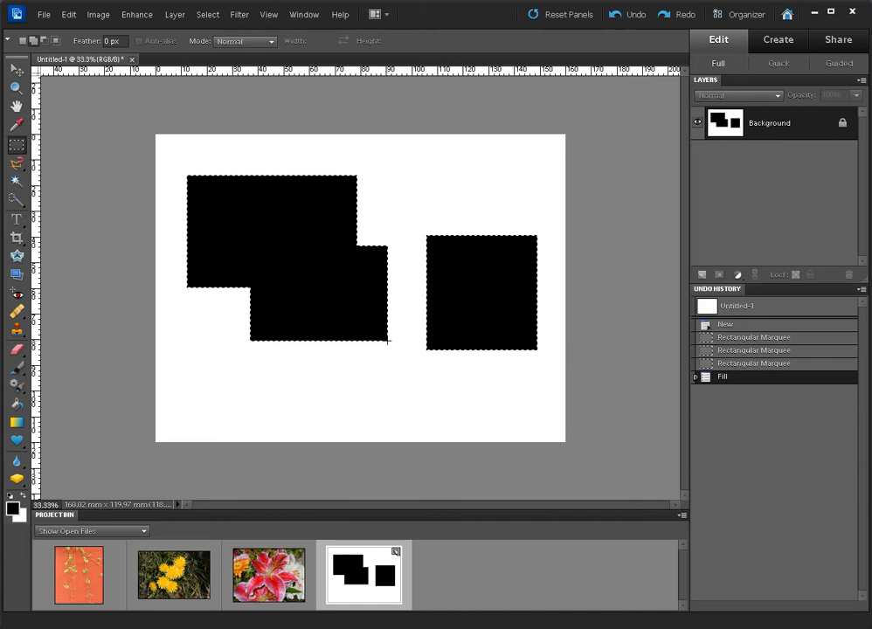
{"action": "key", "text": "ctrl+z"}
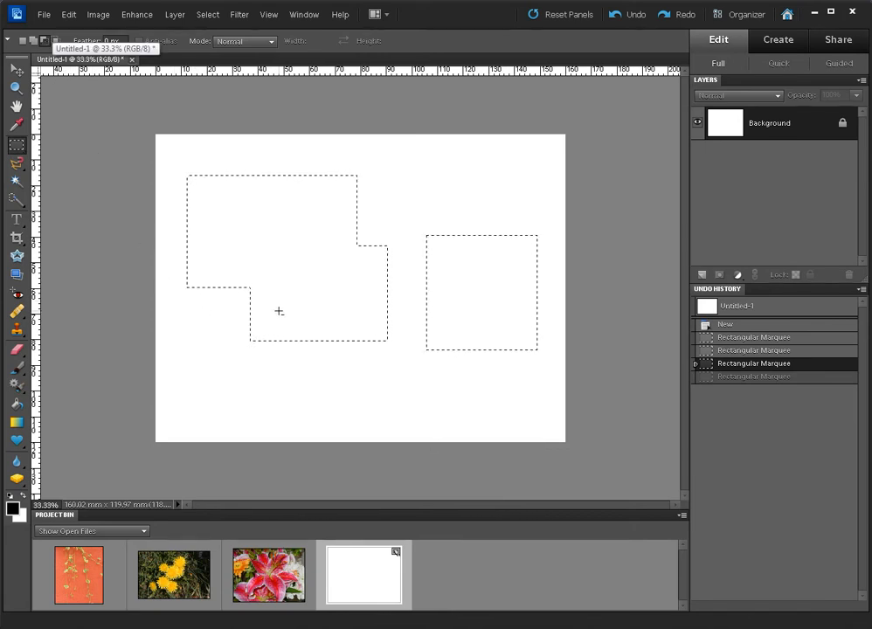
Subtract a rectangle from the stepped shape's lower edge, a circle inside the square and an ellipse at the stepped shape's upper-right corner, and fill with black.
{"action": "left_click_drag", "start_coordinate": [295, 335], "coordinate": [362, 385]}
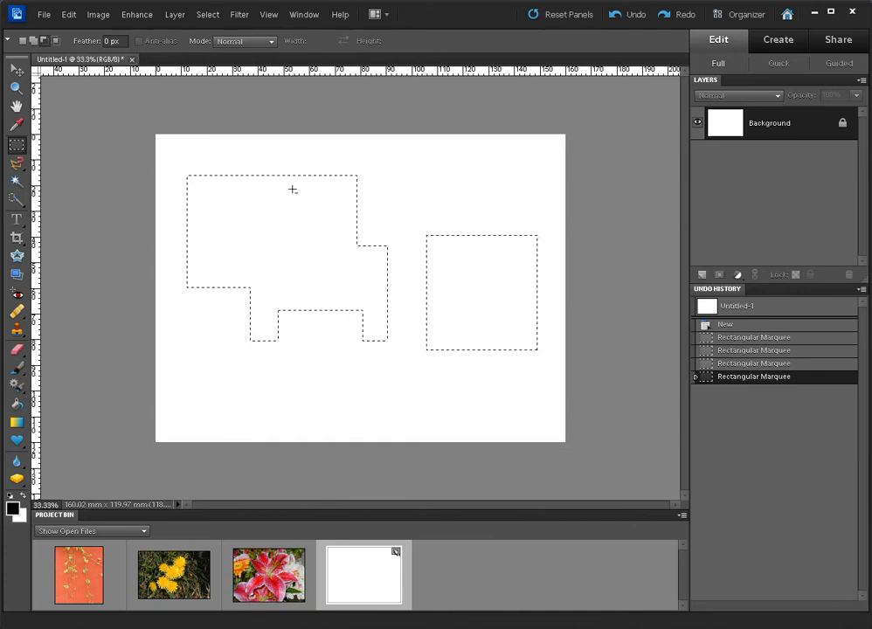
{"action": "left_click", "coordinate": [15, 148]}
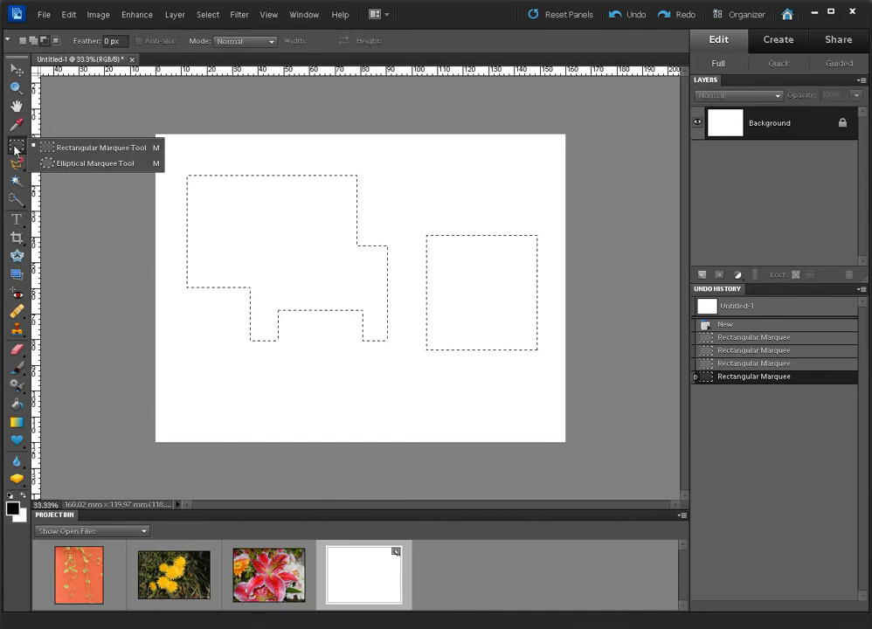
{"action": "left_click", "coordinate": [64, 163]}
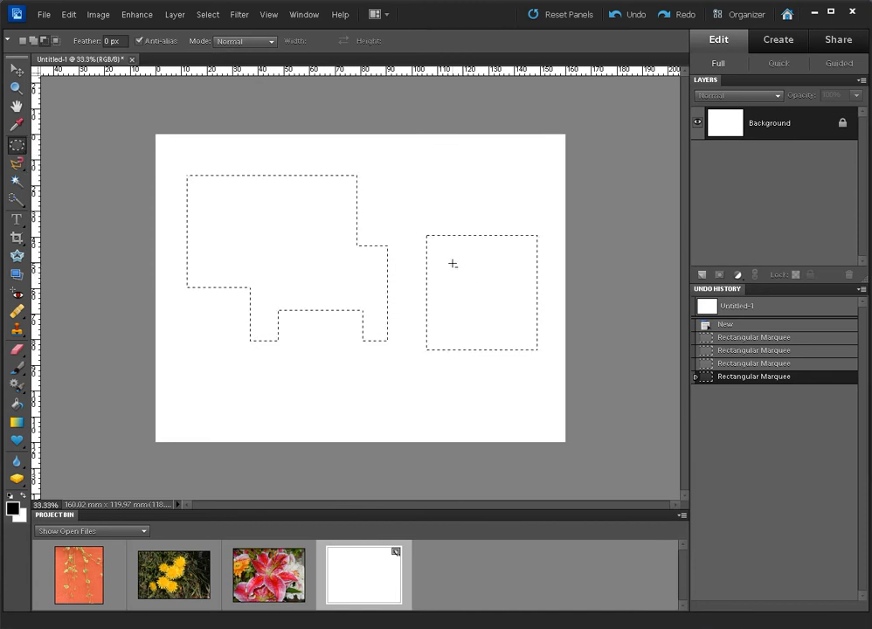
{"action": "left_click_drag", "start_coordinate": [451, 263], "coordinate": [465, 275]}
{"action": "left_click_drag", "start_coordinate": [522, 332], "coordinate": [519, 332]}
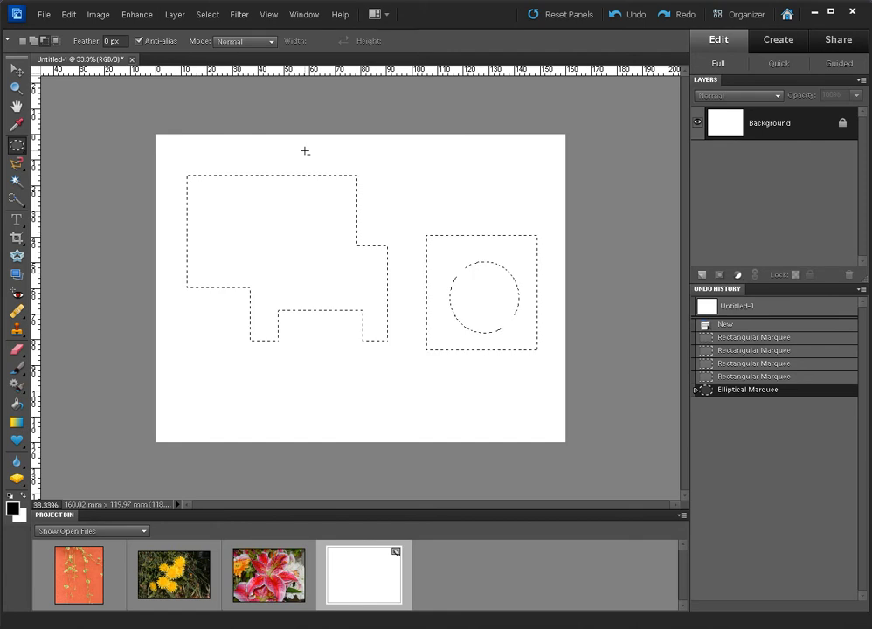
{"action": "left_click_drag", "start_coordinate": [362, 212], "coordinate": [394, 221]}
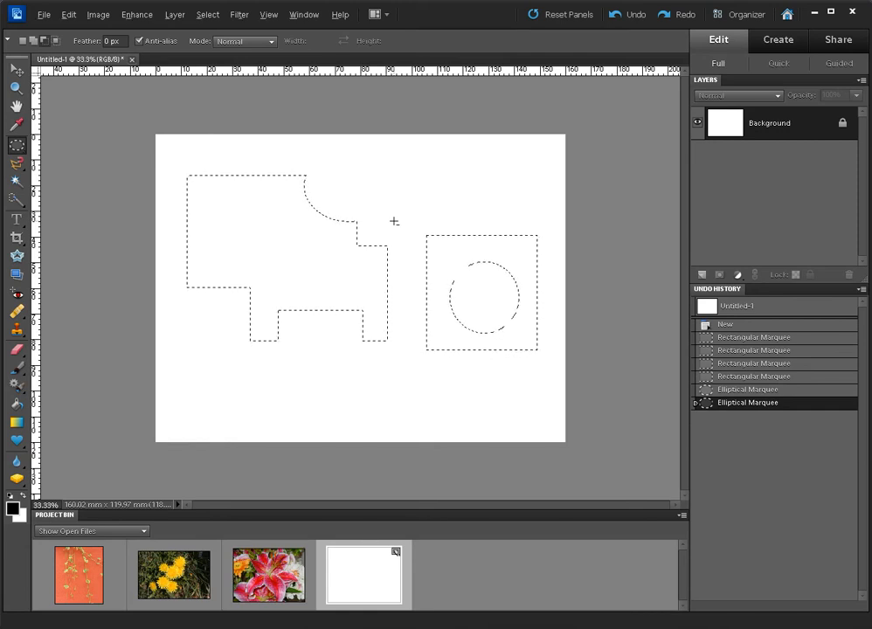
{"action": "key", "text": "alt+BackSpace"}
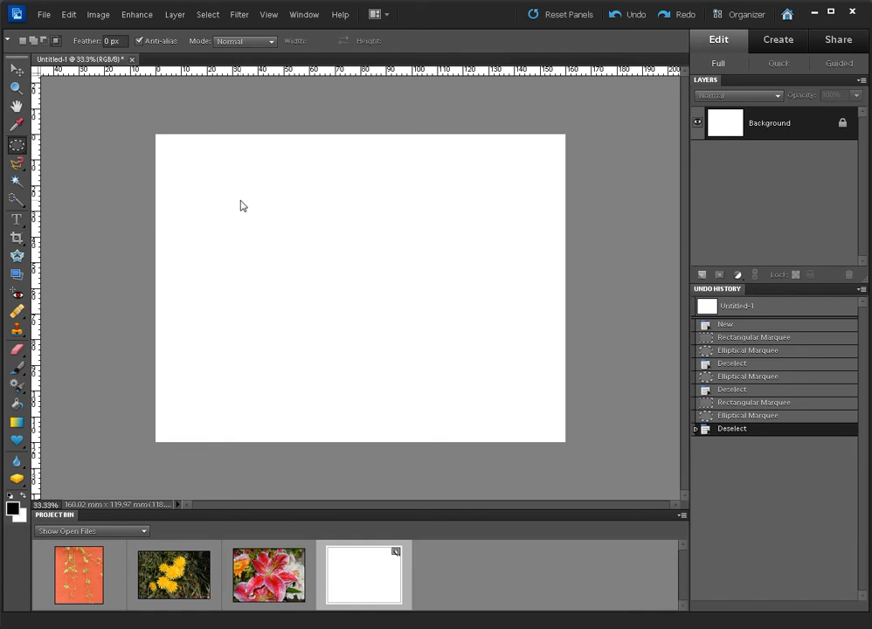
Draw a rectangular selection, intersect it with an ellipse overlapping its lower-right corner and fill the intersection with black.
{"action": "left_click", "coordinate": [15, 146]}
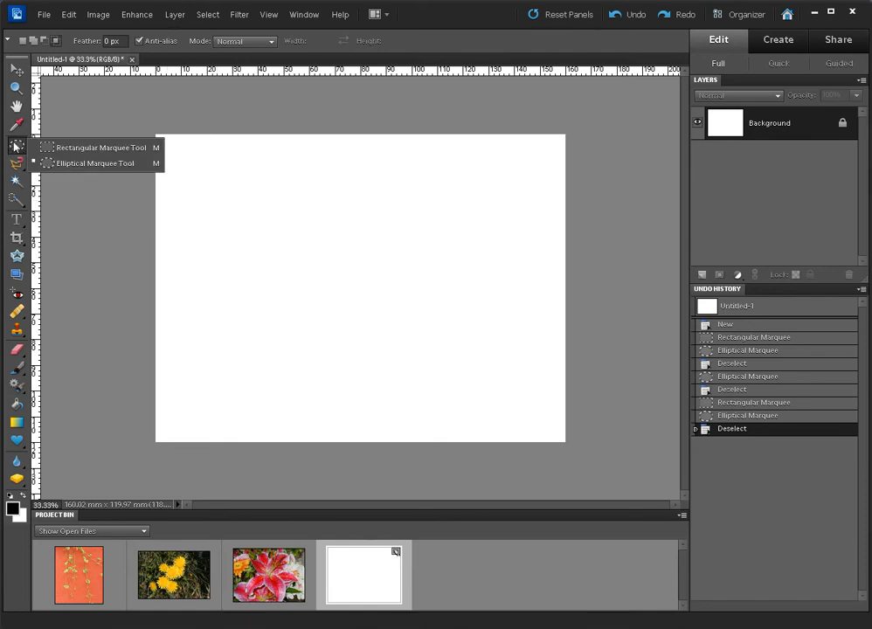
{"action": "left_click", "coordinate": [64, 147]}
{"action": "left_click_drag", "start_coordinate": [204, 178], "coordinate": [380, 306]}
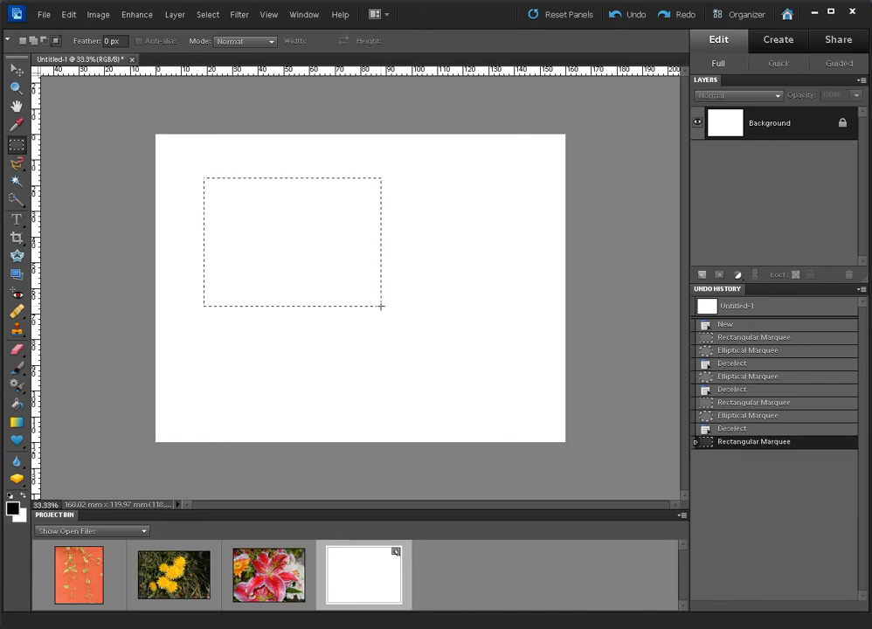
{"action": "left_click", "coordinate": [22, 148]}
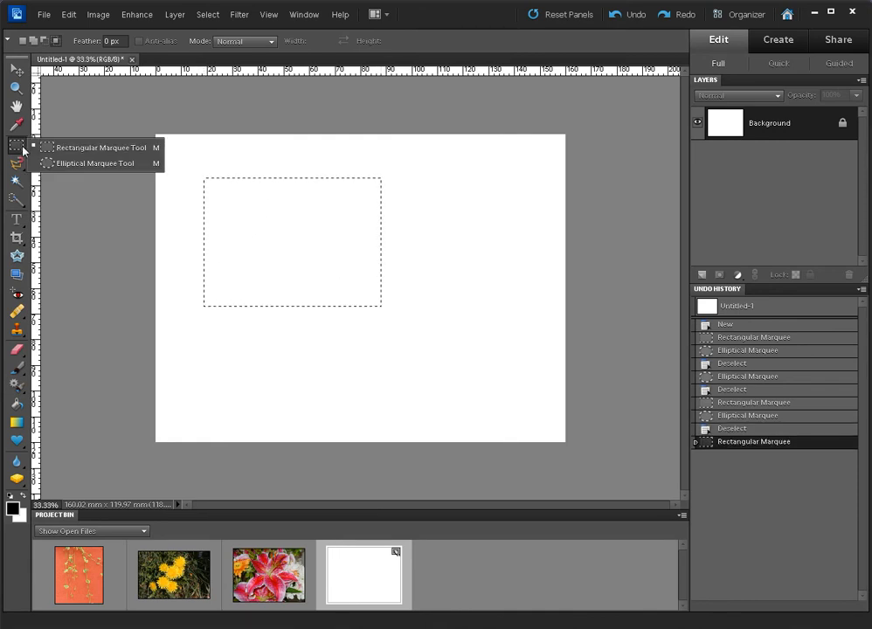
{"action": "left_click", "coordinate": [66, 164]}
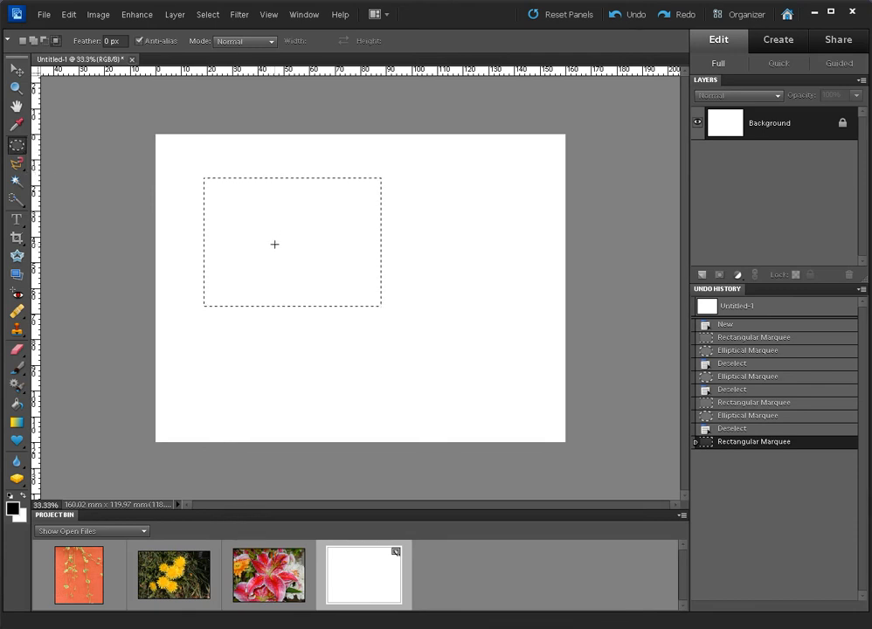
{"action": "left_click_drag", "start_coordinate": [275, 244], "coordinate": [489, 406]}
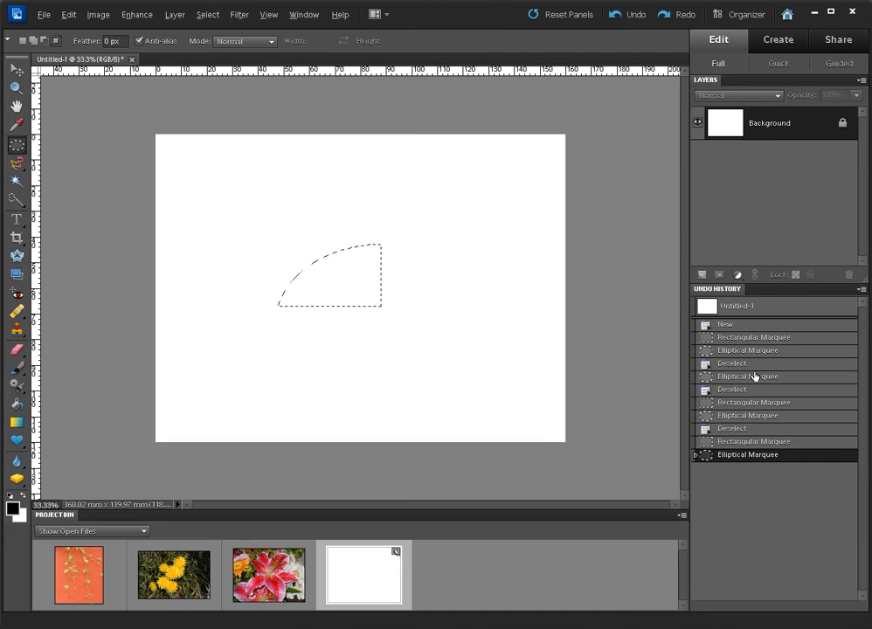
{"action": "key", "text": "alt+BackSpace"}
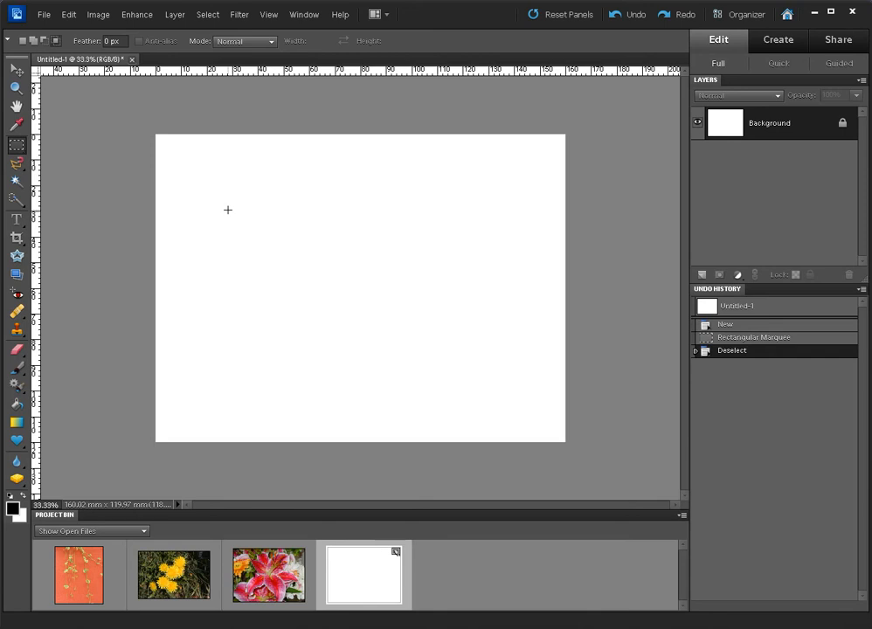
Draw a rectangular selection and transform its outline to about 89.3% width, 85.2% height and -0.4° rotation.
{"action": "left_click_drag", "start_coordinate": [232, 214], "coordinate": [398, 355]}
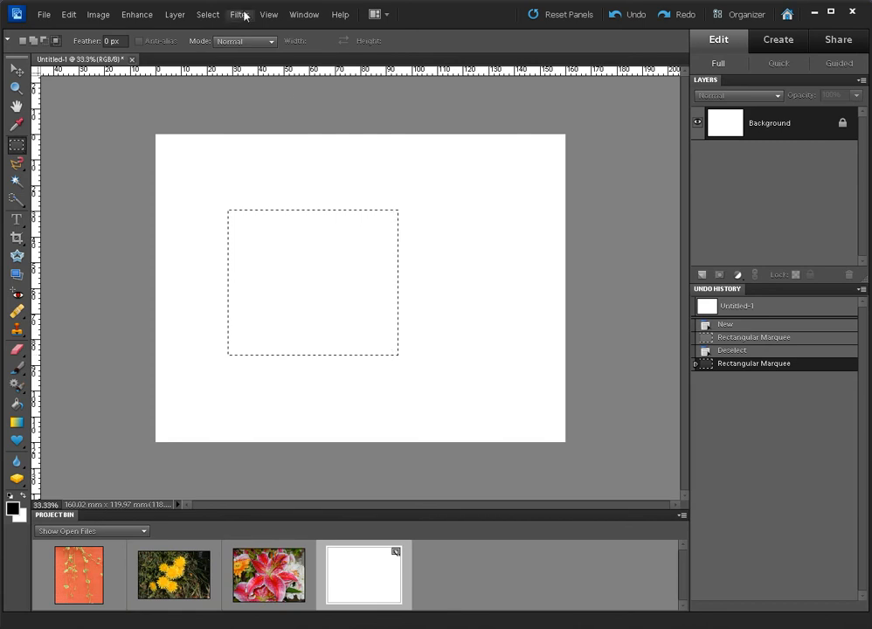
{"action": "left_click", "coordinate": [208, 15]}
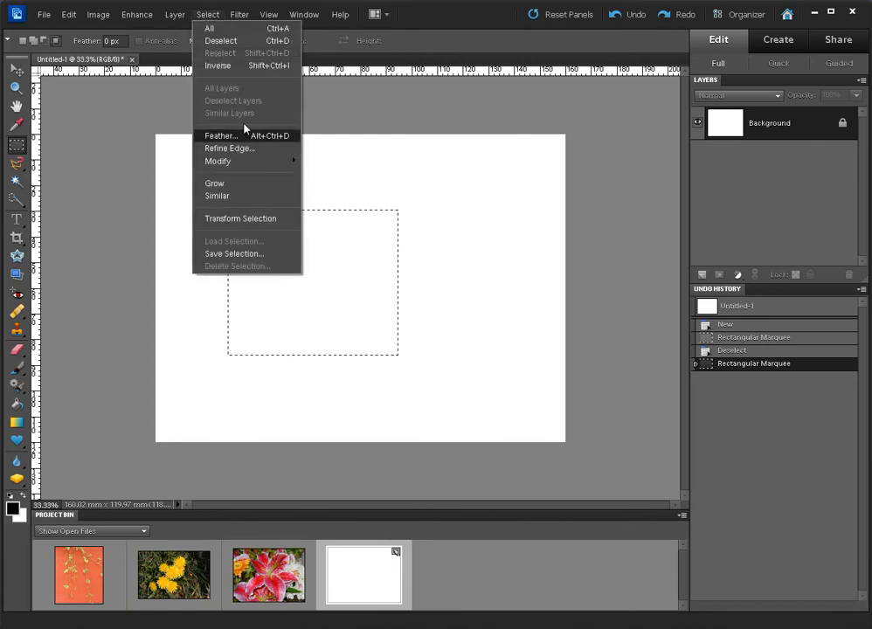
{"action": "left_click", "coordinate": [262, 219]}
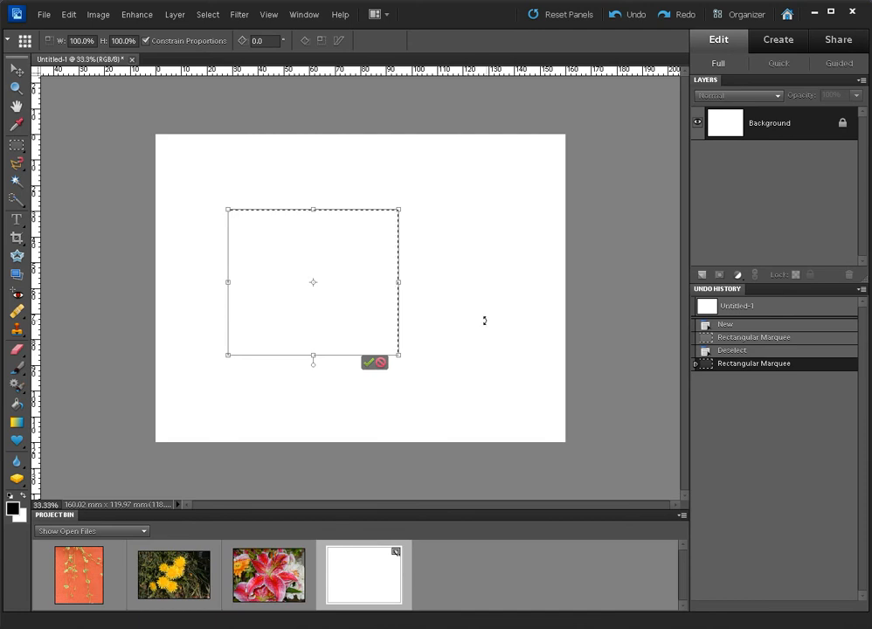
{"action": "left_click_drag", "start_coordinate": [399, 282], "coordinate": [380, 297]}
{"action": "left_click_drag", "start_coordinate": [304, 210], "coordinate": [312, 230]}
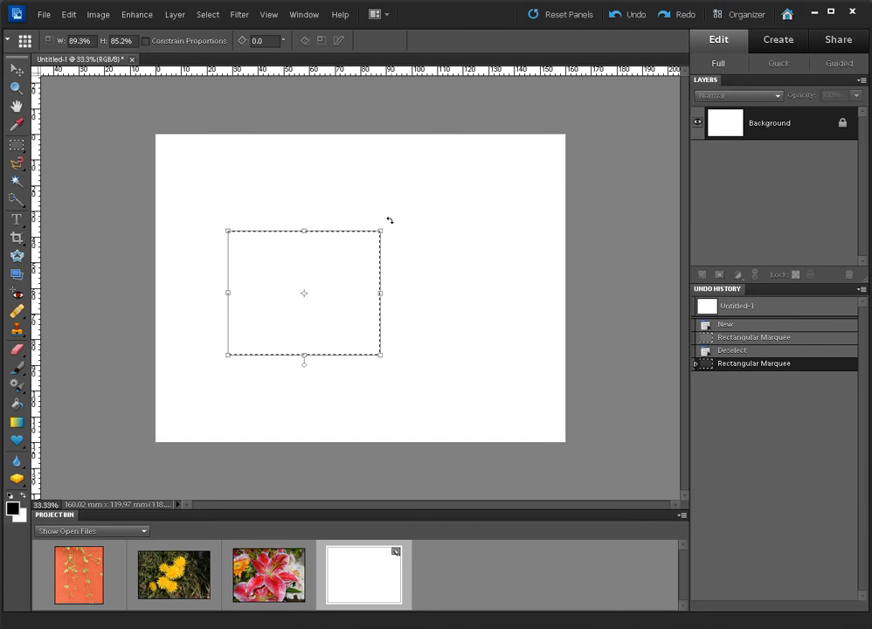
{"action": "mouse_move", "coordinate": [389, 220]}
{"action": "left_mouse_down"}
{"action": "mouse_move", "coordinate": [414, 266]}
{"action": "mouse_move", "coordinate": [414, 336]}
{"action": "mouse_move", "coordinate": [441, 304]}
{"action": "mouse_move", "coordinate": [400, 208]}
{"action": "left_mouse_up"}
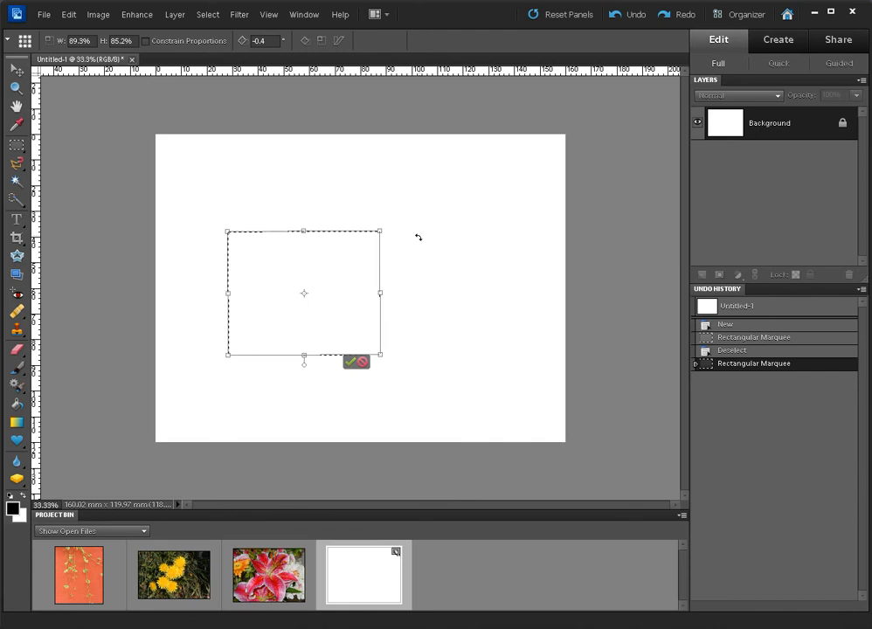
Scale the selection outline proportionally to about 99.7%, stretch it unconstrained to about 157.4% width and 105.6% height, and apply the transformation.
{"action": "left_click", "coordinate": [146, 41]}
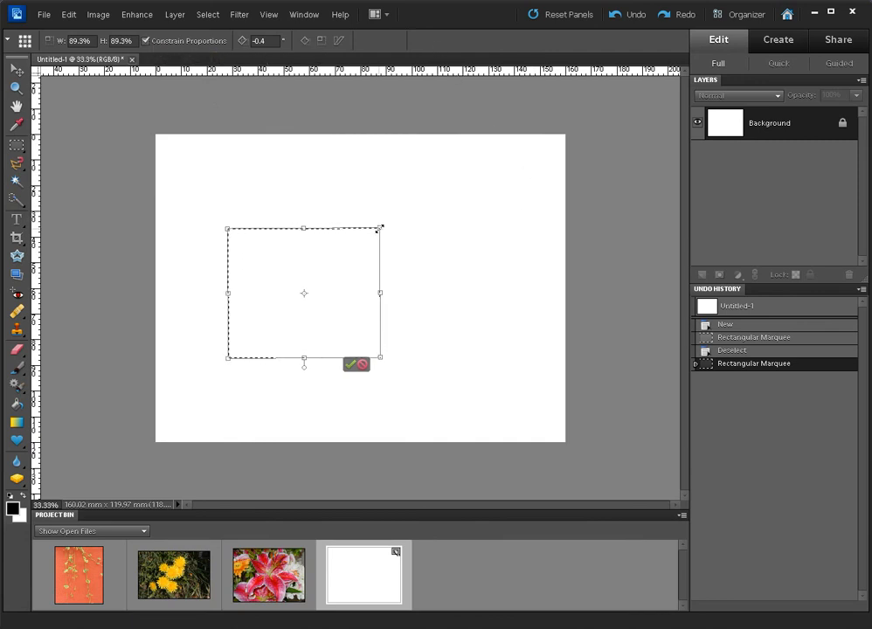
{"action": "left_click_drag", "start_coordinate": [380, 229], "coordinate": [398, 212]}
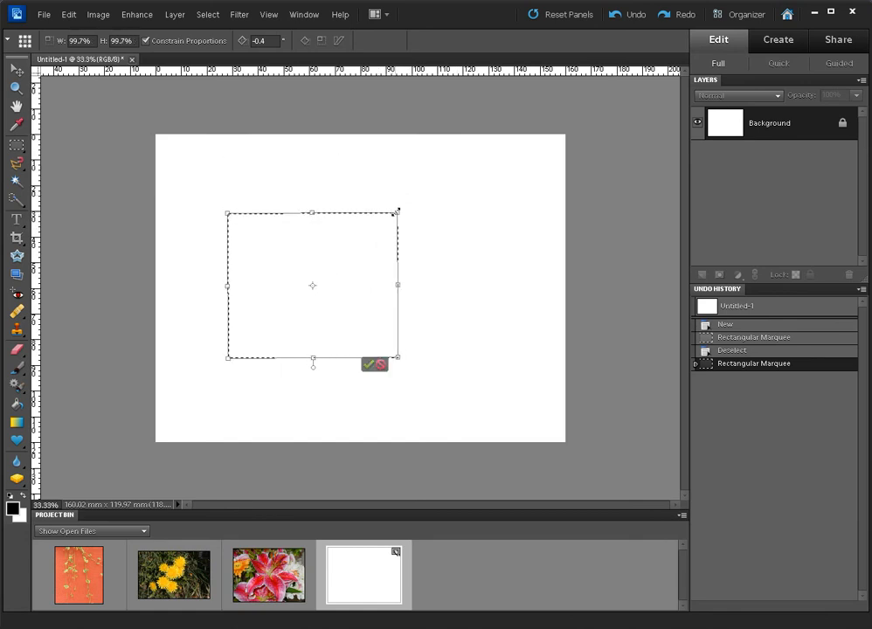
{"action": "left_click", "coordinate": [146, 41]}
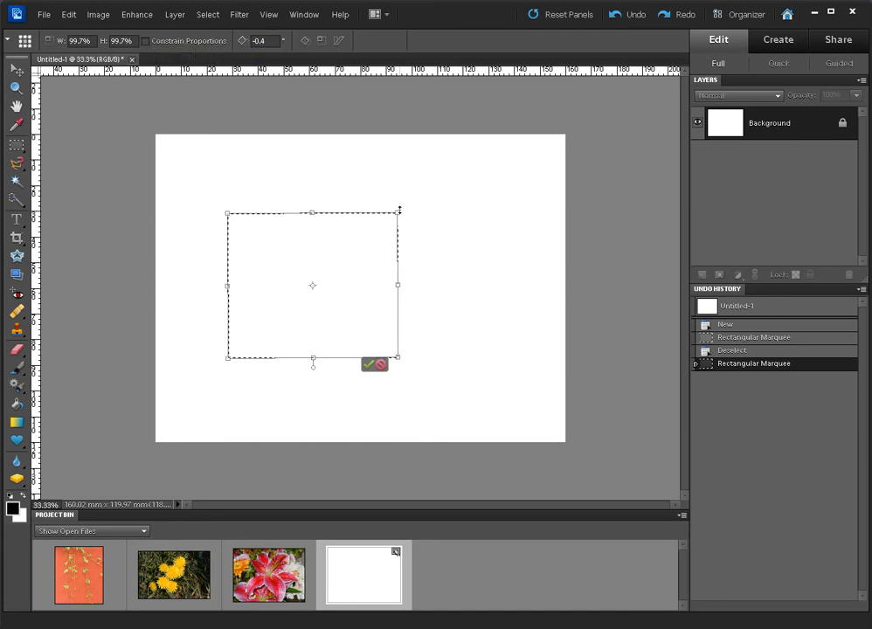
{"action": "left_click_drag", "start_coordinate": [398, 211], "coordinate": [495, 201]}
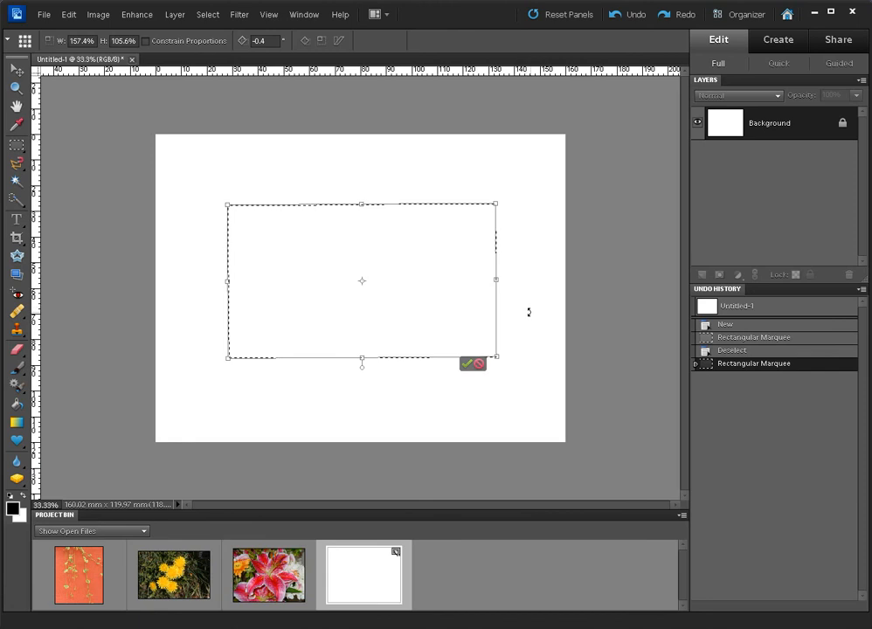
{"action": "left_click", "coordinate": [467, 366]}
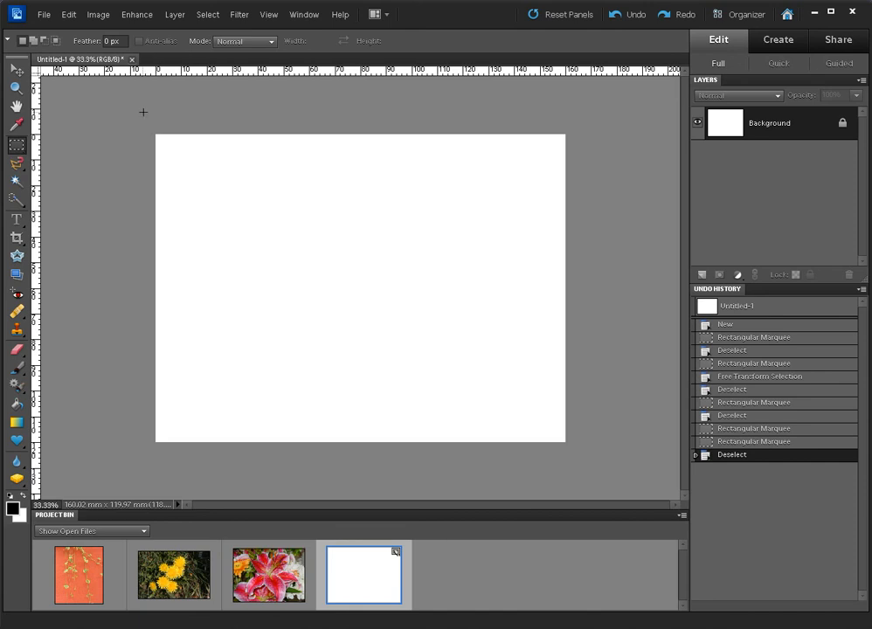
Open the photo grassesandleaves.jpg.
{"action": "left_click", "coordinate": [44, 15]}
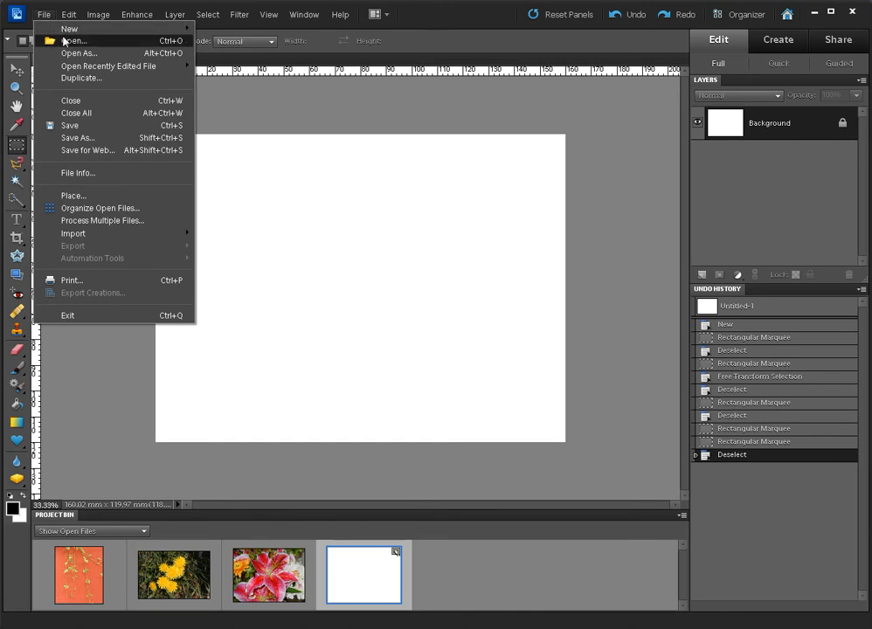
{"action": "left_click", "coordinate": [69, 41]}
{"action": "double_click", "coordinate": [361, 277]}
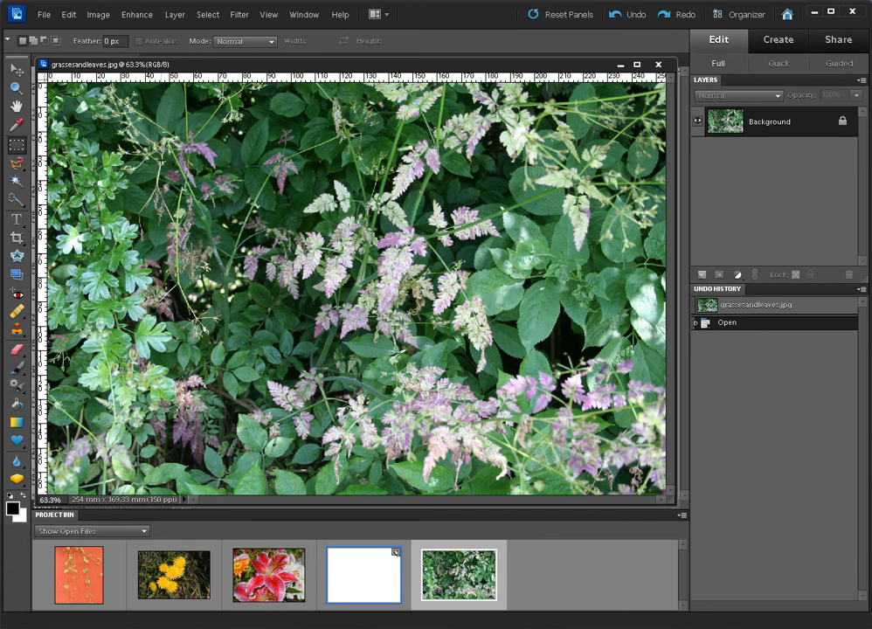
Select a rectangle in the middle of the photo, shift its outline slightly down, and move the selected pixels up and to the right.
{"action": "mouse_move", "coordinate": [160, 160]}
{"action": "left_mouse_down"}
{"action": "mouse_move", "coordinate": [262, 253]}
{"action": "mouse_move", "coordinate": [460, 384]}
{"action": "left_mouse_up"}
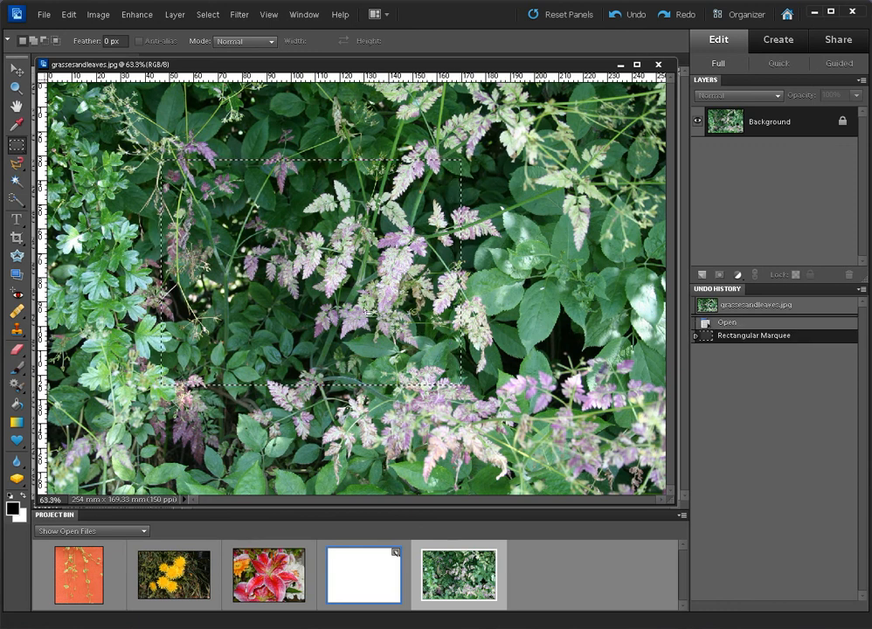
{"action": "left_click_drag", "start_coordinate": [333, 299], "coordinate": [337, 334]}
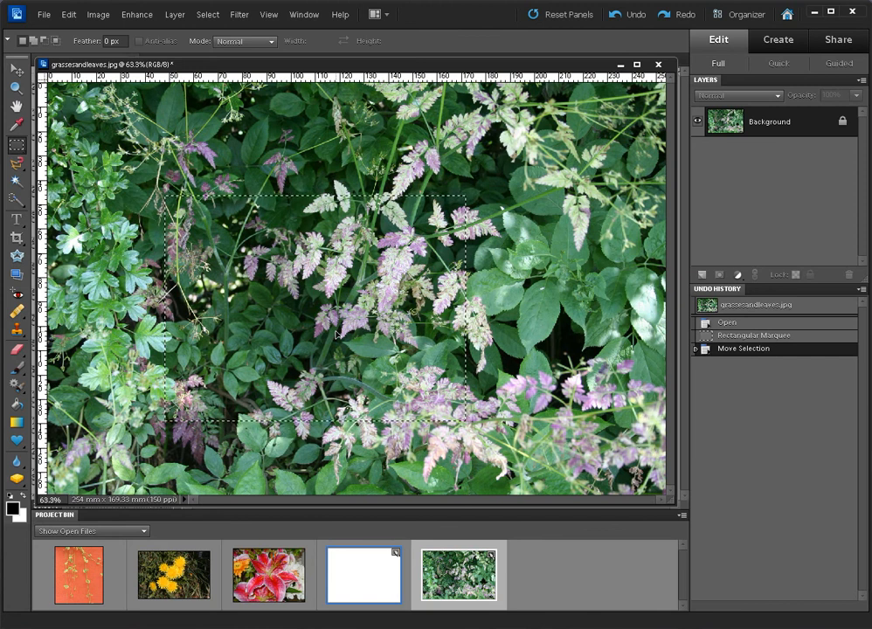
{"action": "left_click_drag", "start_coordinate": [337, 334], "coordinate": [408, 267]}
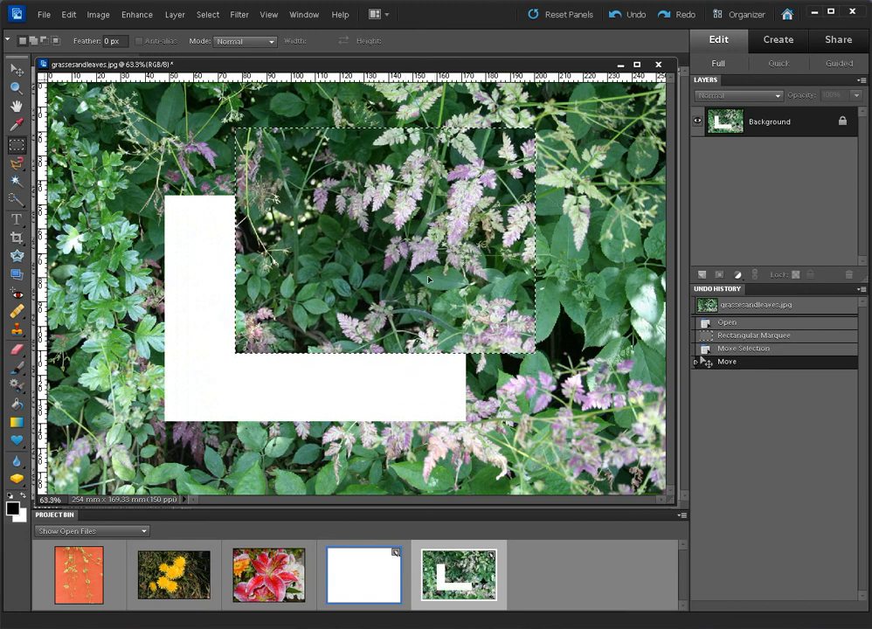